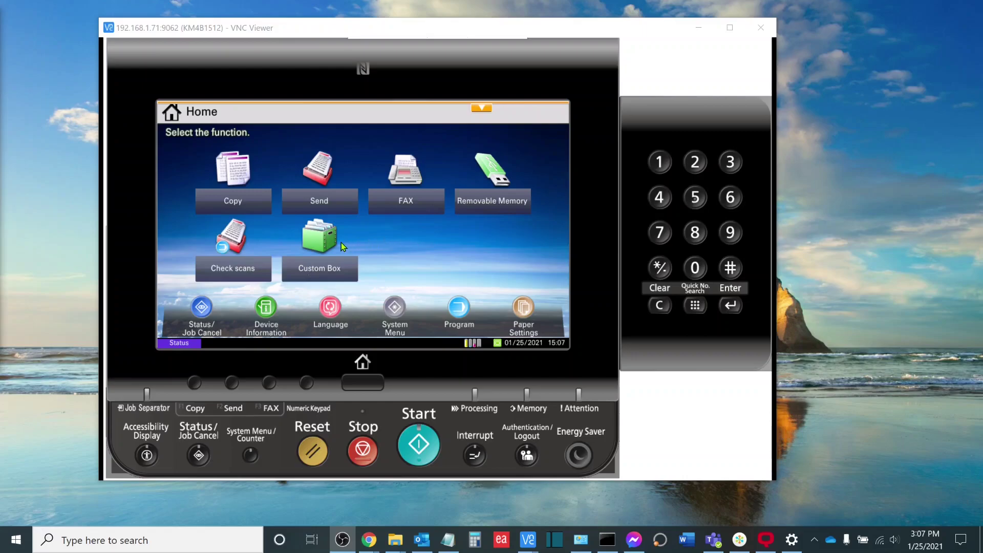
From the Custom Box list, start adding a new box under Add/Edit Box.
{"action": "left_click", "coordinate": [338, 275]}
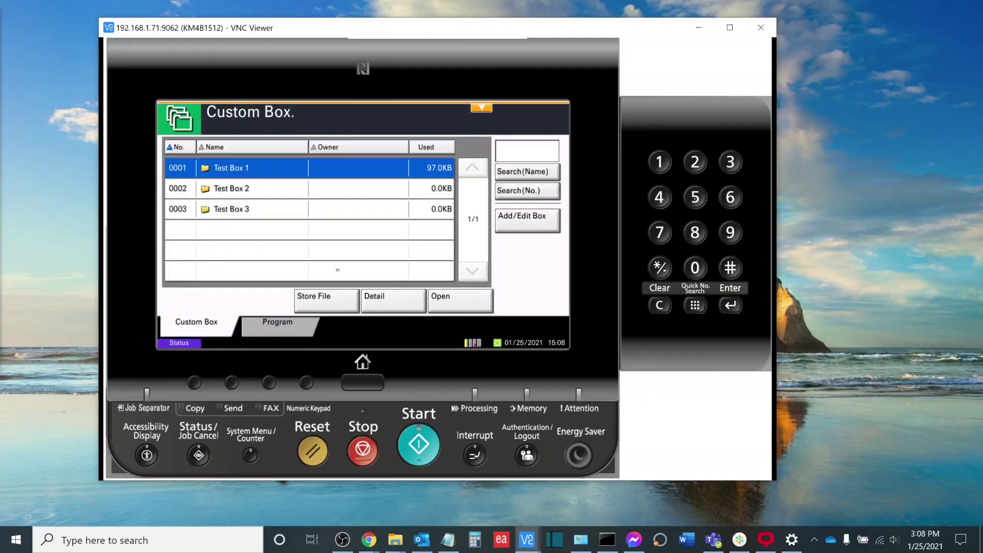
{"action": "left_click", "coordinate": [555, 231]}
{"action": "left_click", "coordinate": [536, 211]}
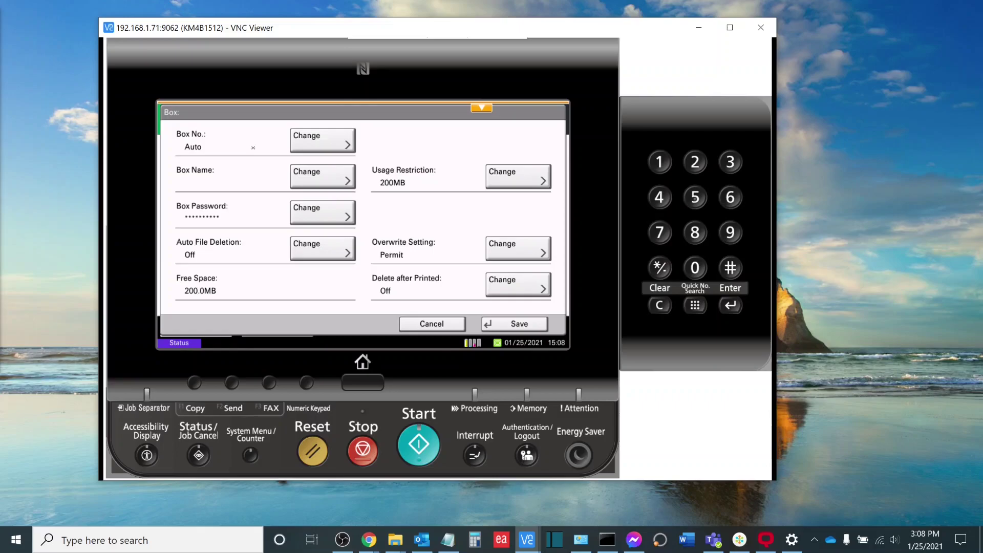
Name the new box test5 and save it as box 0004.
{"action": "left_click", "coordinate": [321, 173]}
{"action": "left_click", "coordinate": [301, 226]}
{"action": "left_click", "coordinate": [239, 223]}
{"action": "left_click", "coordinate": [217, 250]}
{"action": "left_click", "coordinate": [295, 223]}
{"action": "left_click", "coordinate": [289, 199]}
{"action": "left_click", "coordinate": [515, 324]}
{"action": "left_click", "coordinate": [503, 328]}
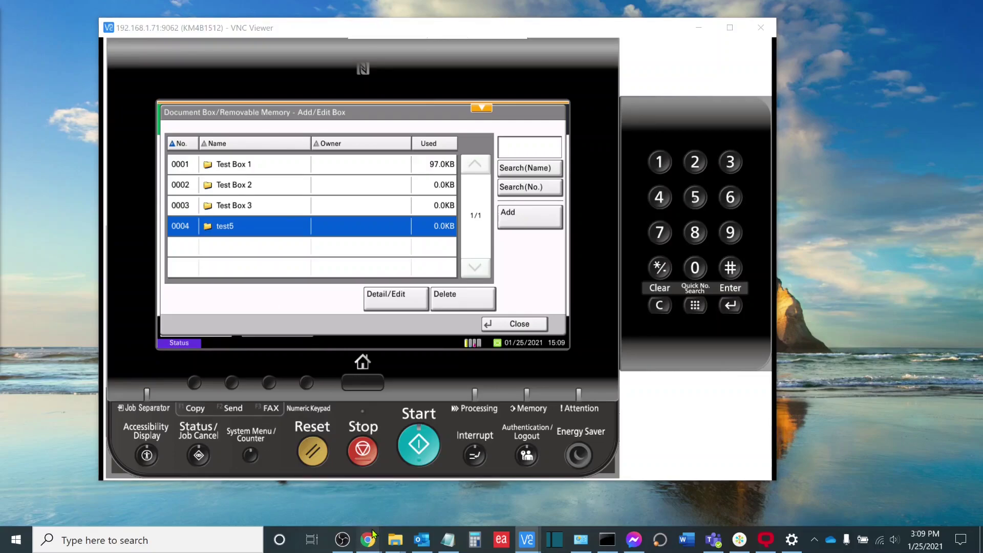
Load the printer's Command Center RX page at 192.168.1.71 in the browser.
{"action": "mouse_move", "coordinate": [369, 540]}
{"action": "left_click", "coordinate": [398, 503]}
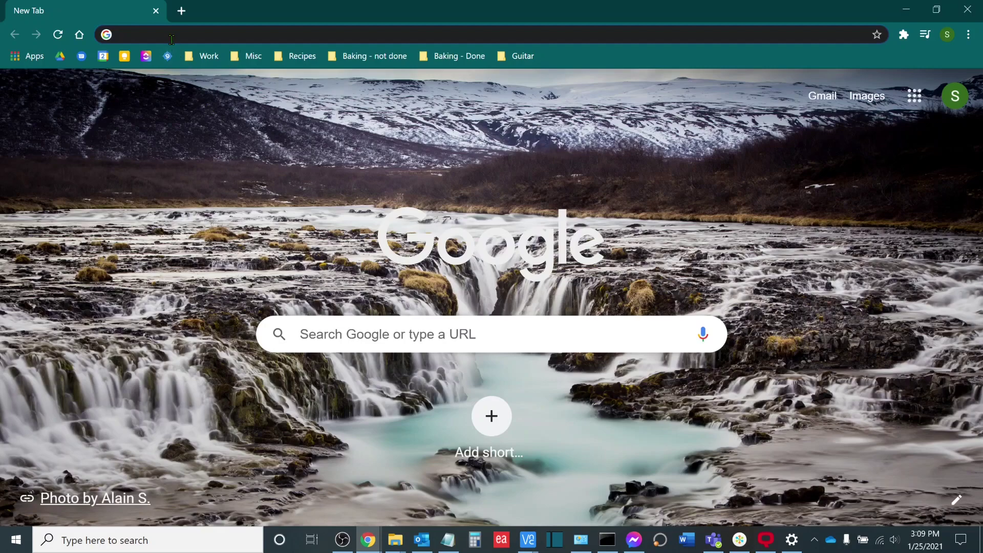
{"action": "left_click", "coordinate": [172, 40]}
{"action": "type", "text": "192.168.1.71"}
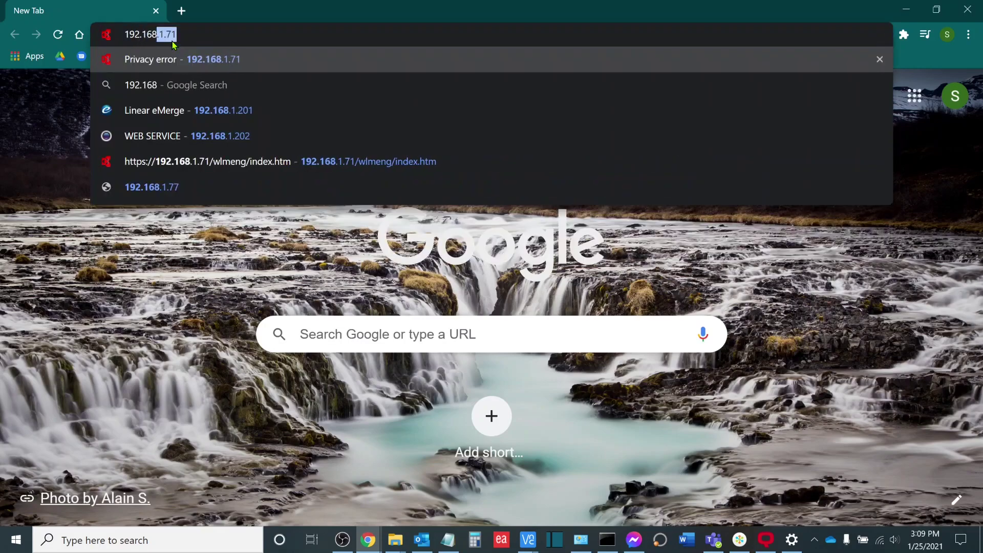
{"action": "key", "text": "Return"}
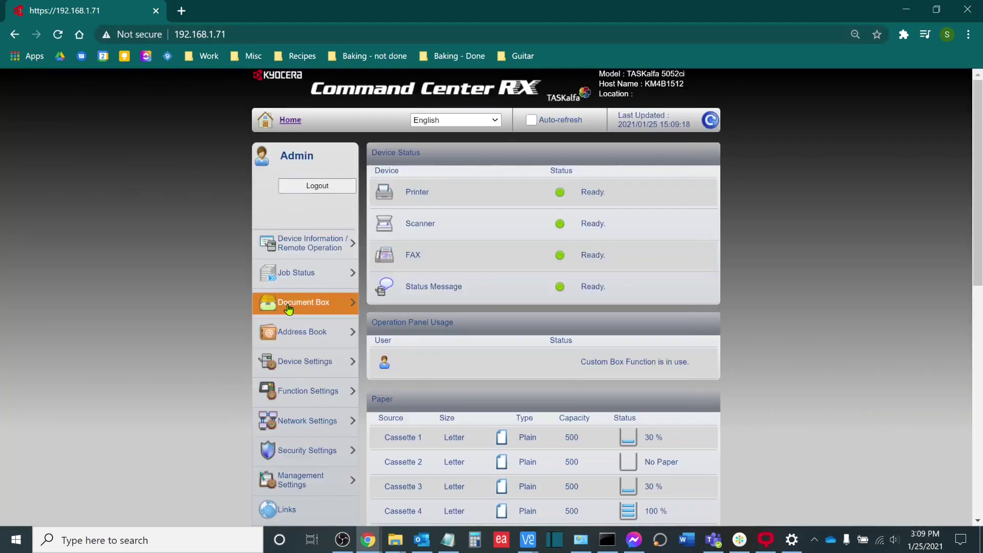
Log out, open Document Box > Custom Box, and start a new box.
{"action": "left_click", "coordinate": [302, 191]}
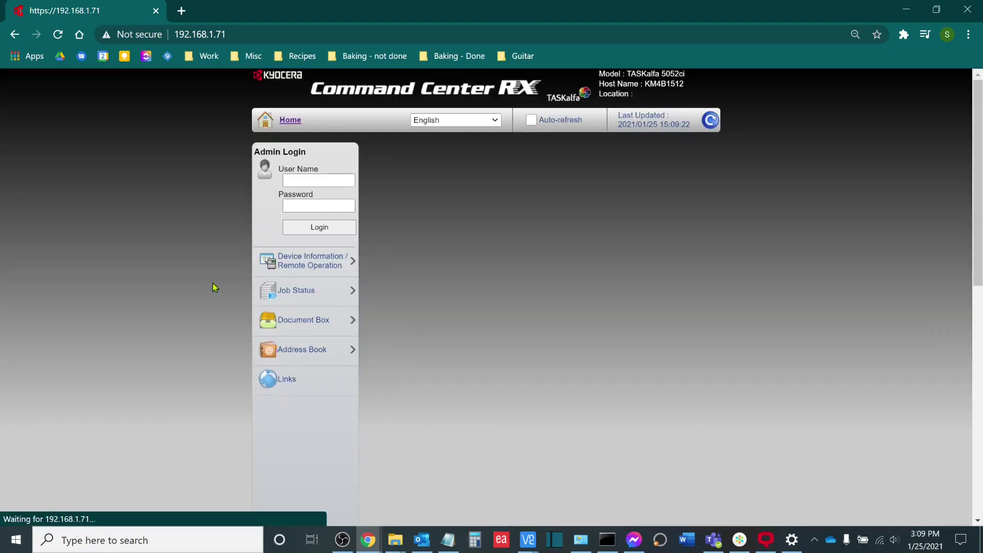
{"action": "left_click", "coordinate": [317, 324]}
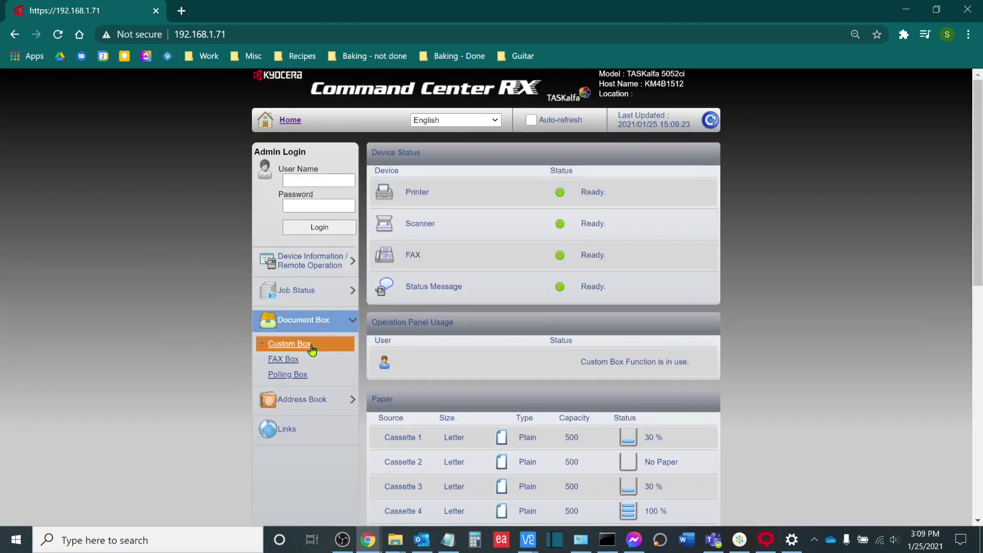
{"action": "left_click", "coordinate": [307, 345]}
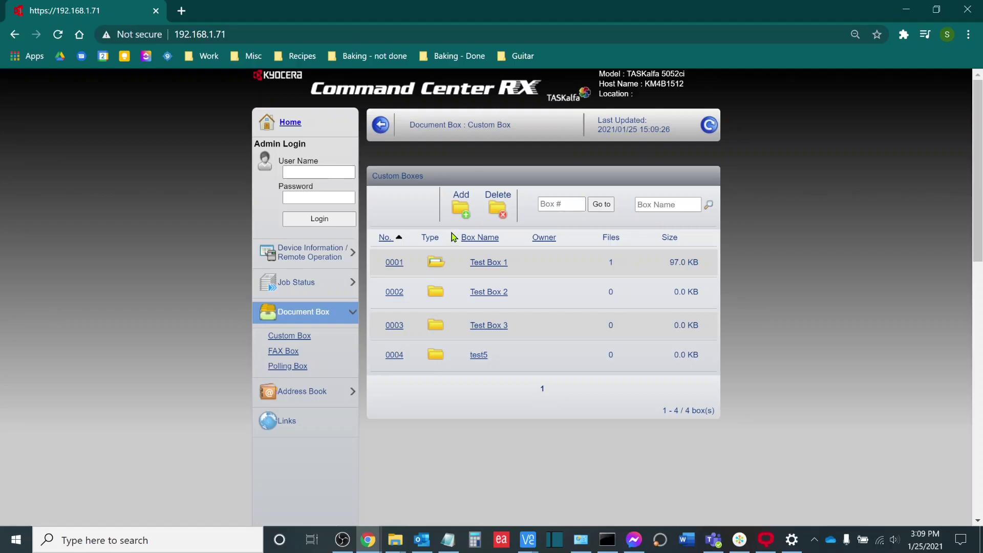
{"action": "left_click", "coordinate": [453, 216]}
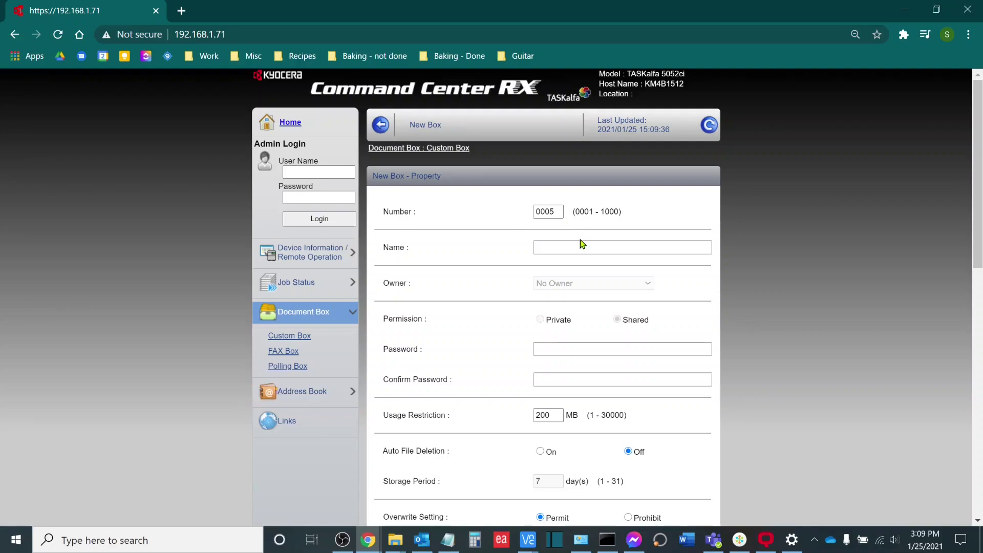
Enter Test6 as the name for new box 0005 and submit it.
{"action": "left_click", "coordinate": [585, 245]}
{"action": "type", "text": "Test6"}
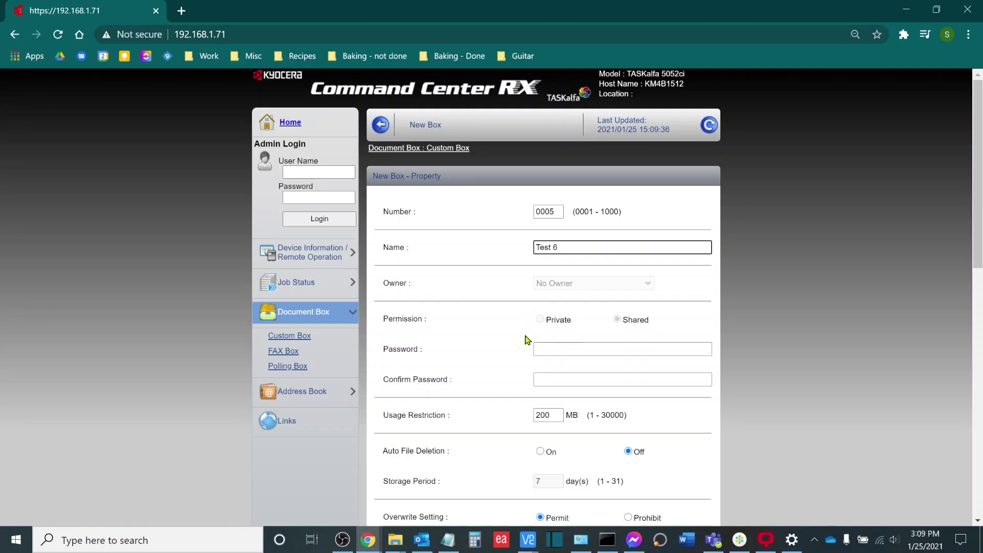
{"action": "scroll", "coordinate": [533, 297], "scroll_direction": "down", "scroll_amount": 1}
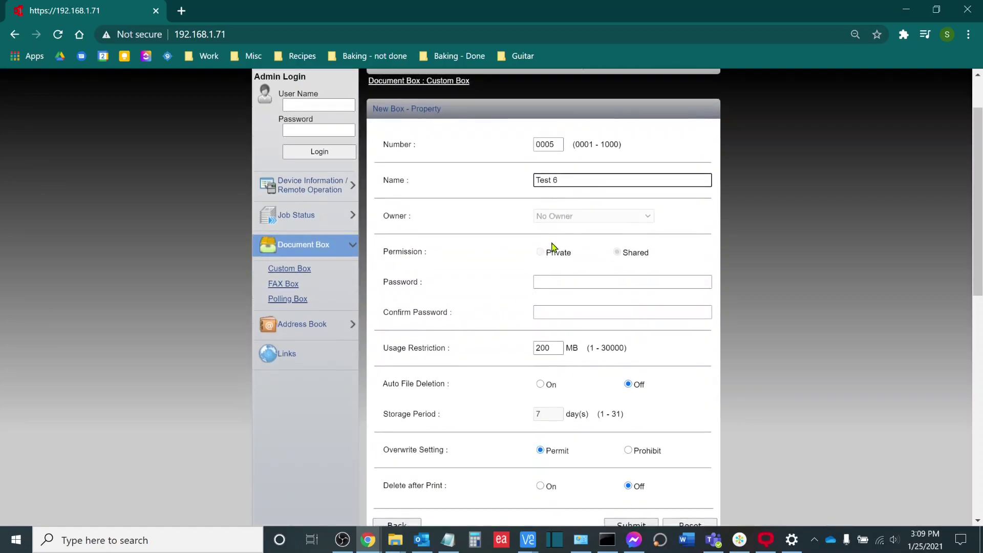
{"action": "scroll", "coordinate": [525, 285], "scroll_direction": "down", "scroll_amount": 3}
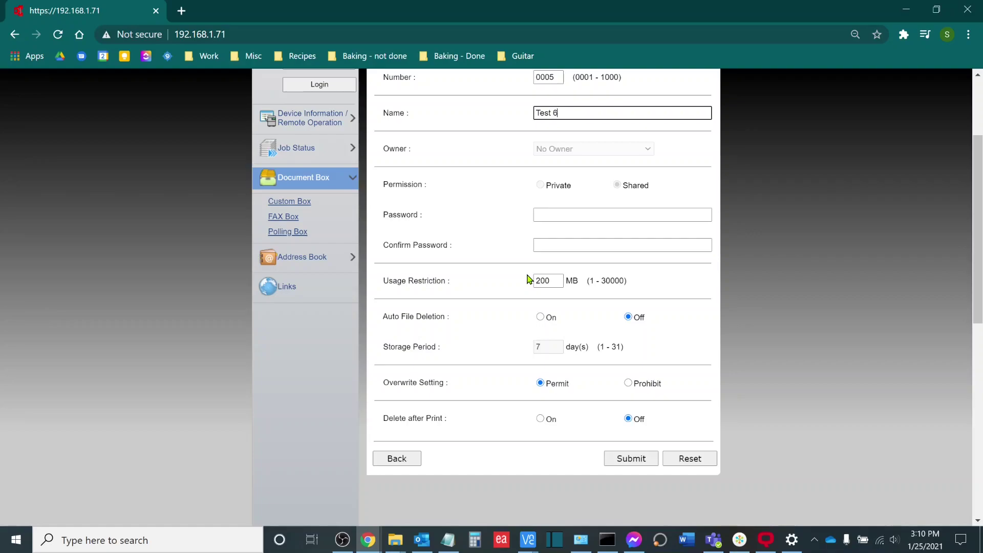
{"action": "left_click", "coordinate": [615, 457]}
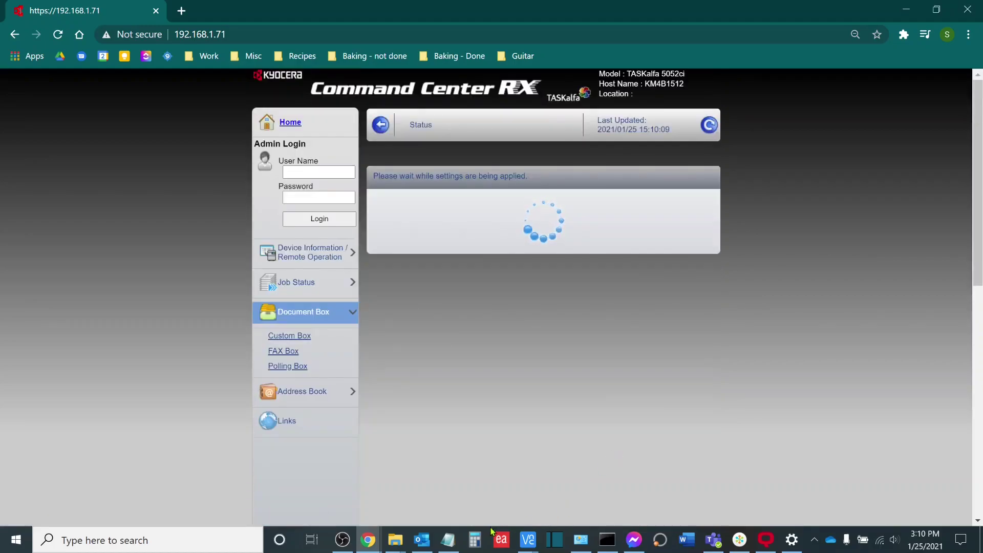
Close Add/Edit Box in VNC Viewer to show box 0005 Test 6 in the list.
{"action": "mouse_move", "coordinate": [528, 540]}
{"action": "left_click", "coordinate": [570, 499]}
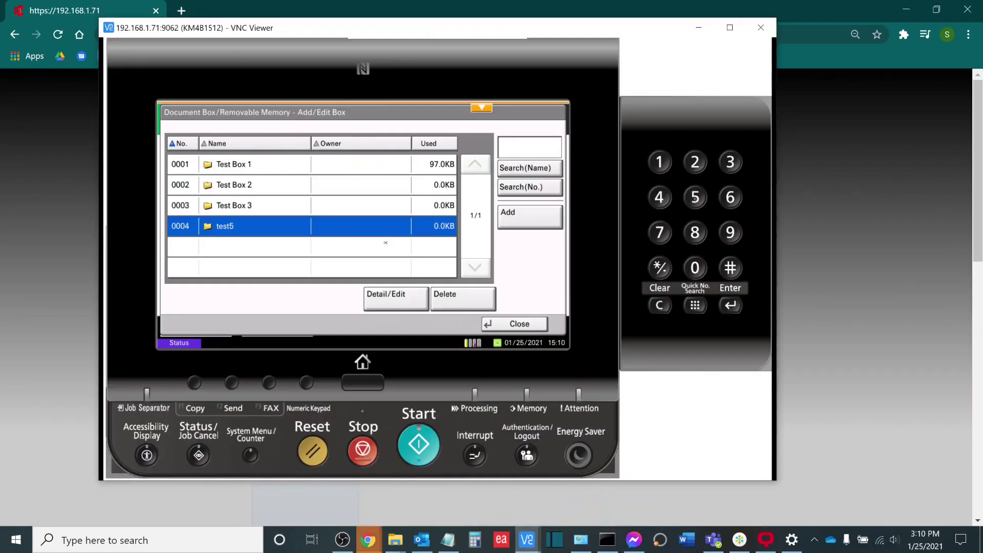
{"action": "left_click", "coordinate": [302, 444]}
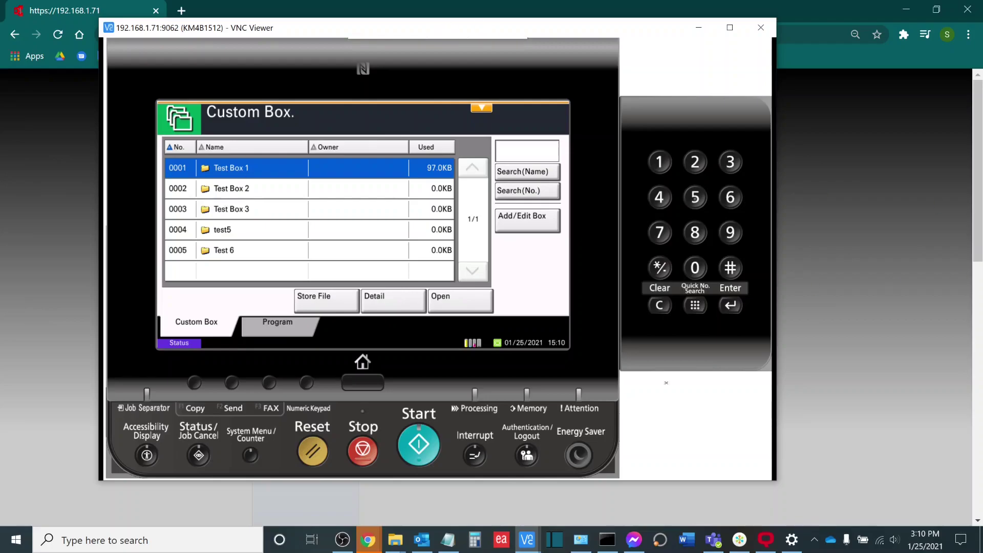
Open Demo Copier 1's printer properties from Devices and Printers.
{"action": "left_click", "coordinate": [582, 540]}
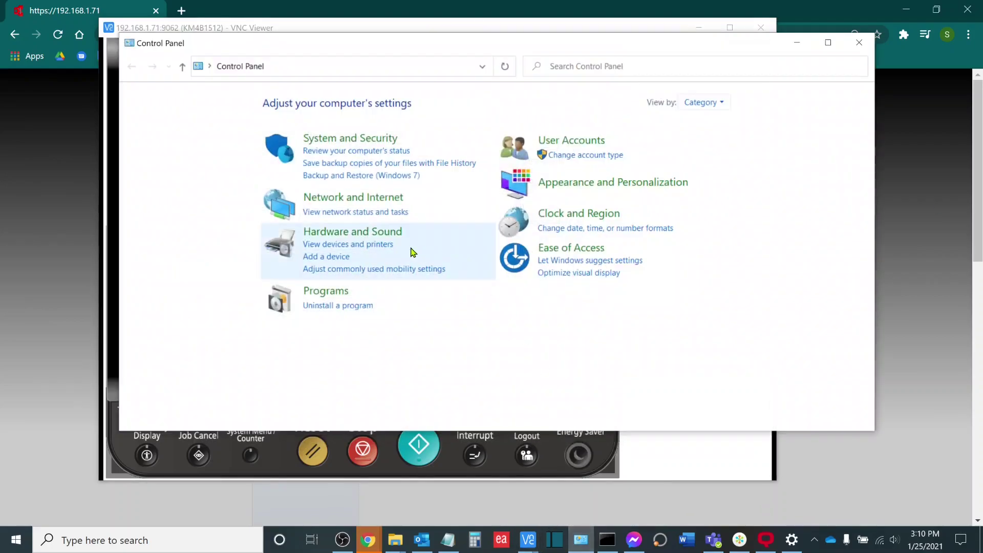
{"action": "left_click", "coordinate": [374, 246]}
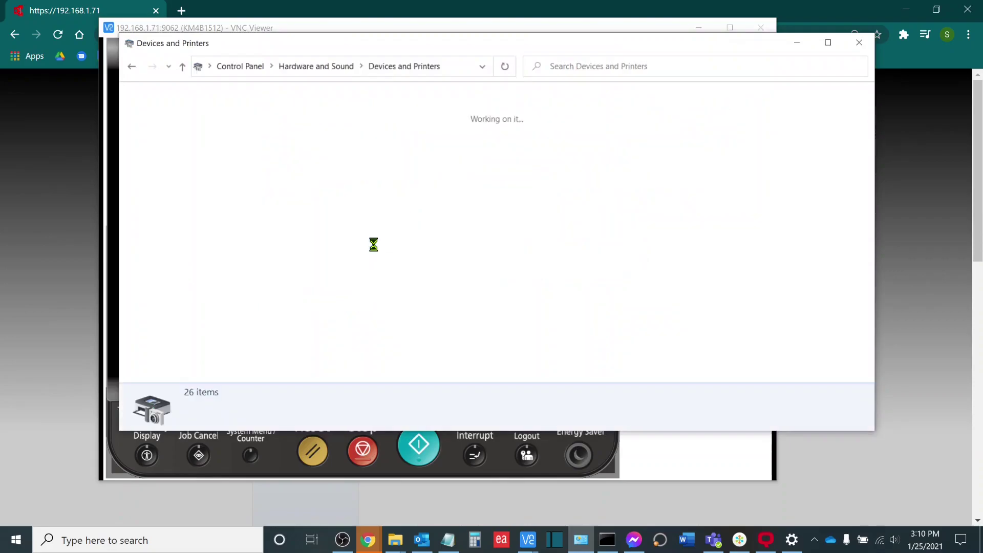
{"action": "scroll", "coordinate": [437, 248], "scroll_direction": "down", "scroll_amount": 3}
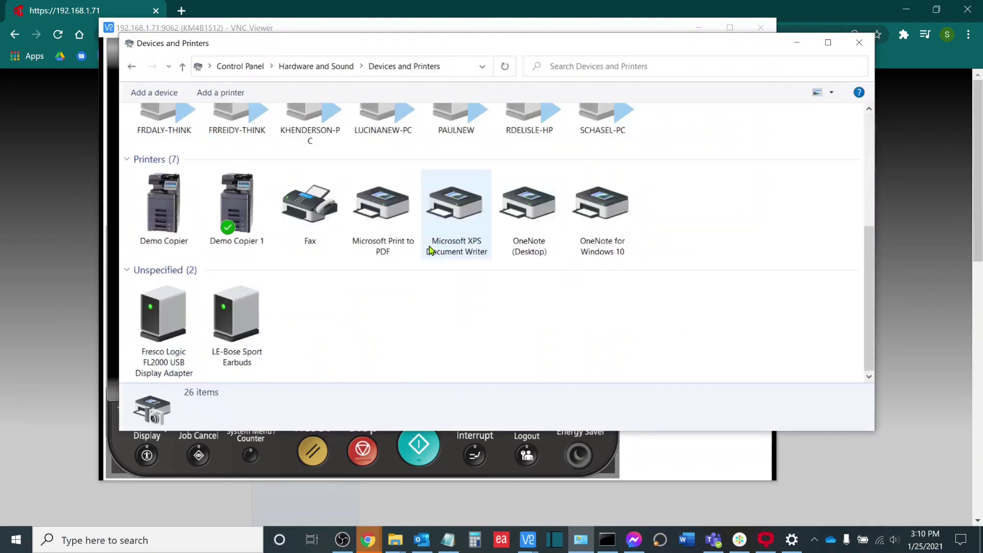
{"action": "right_click", "coordinate": [239, 216]}
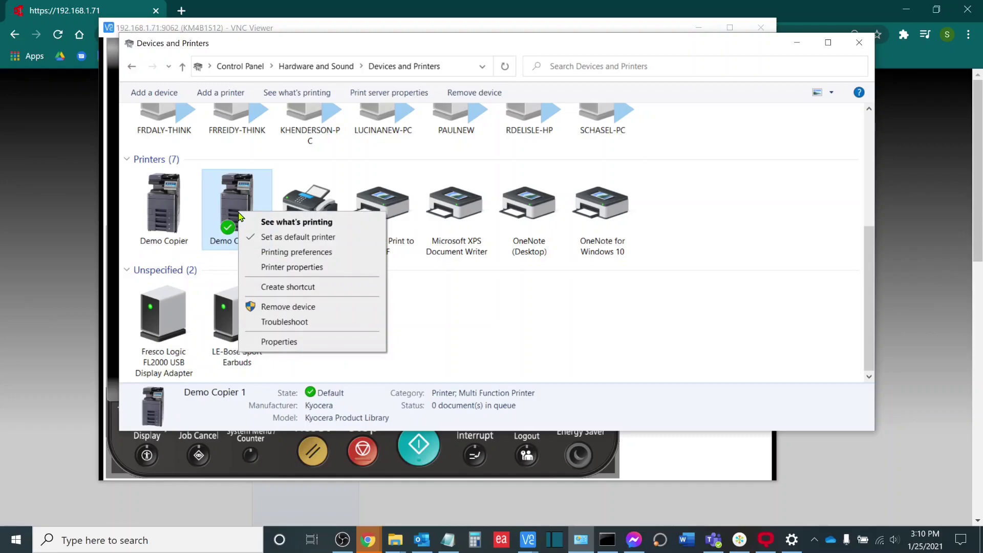
{"action": "left_click", "coordinate": [262, 267]}
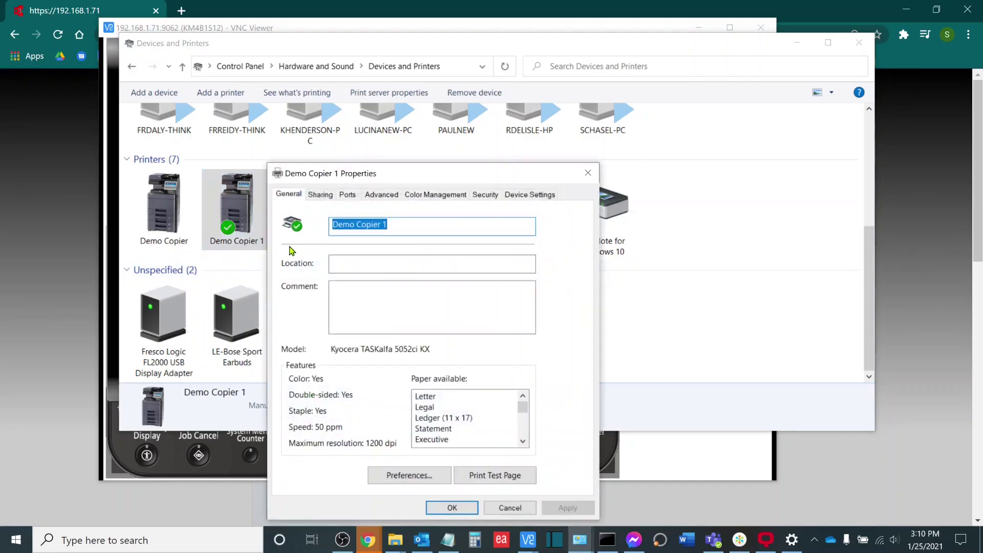
Open the Hard disk custom box settings from the Device Settings tab.
{"action": "left_click", "coordinate": [530, 195]}
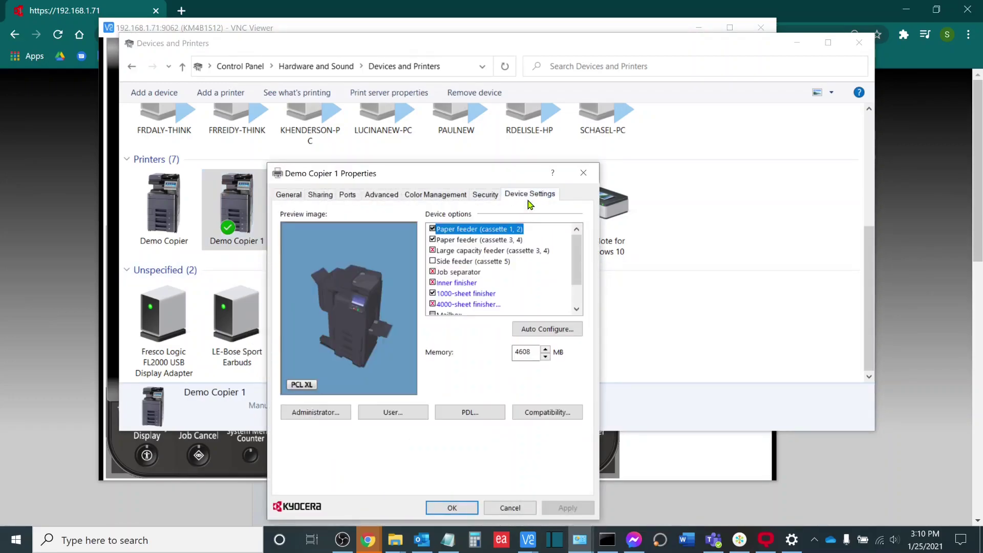
{"action": "scroll", "coordinate": [490, 306], "scroll_direction": "down", "scroll_amount": 1}
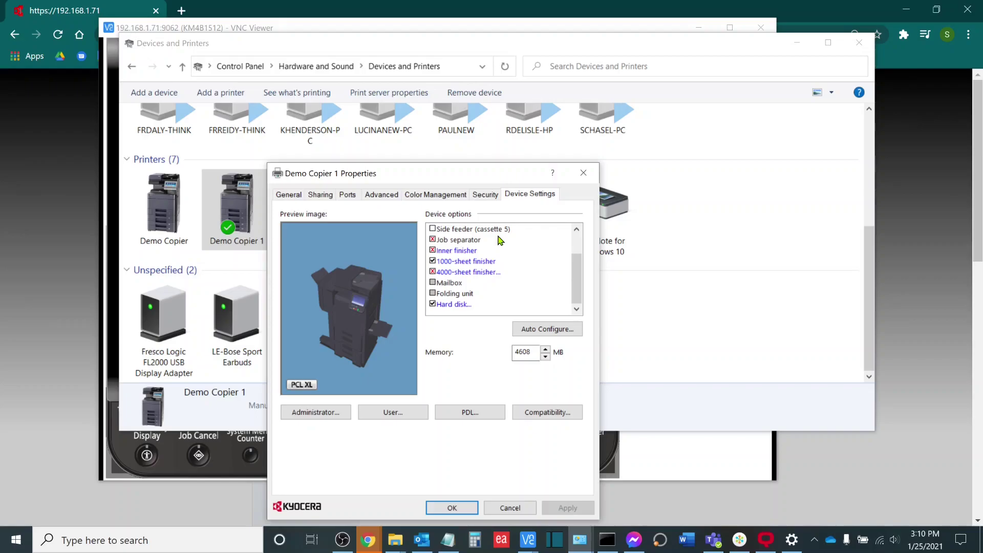
{"action": "left_click", "coordinate": [461, 305]}
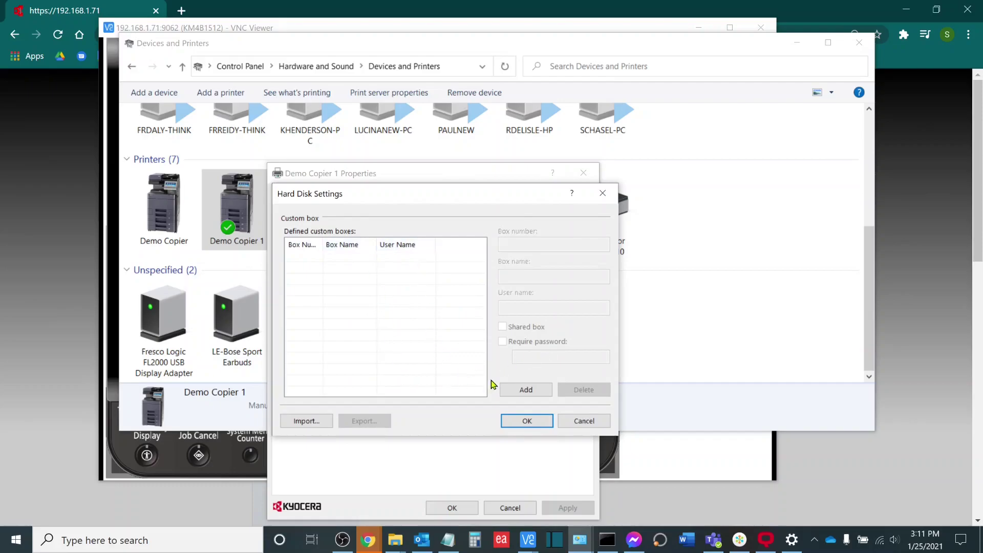
Add driver box 0004 named Test5 as a shared box.
{"action": "left_click", "coordinate": [502, 391]}
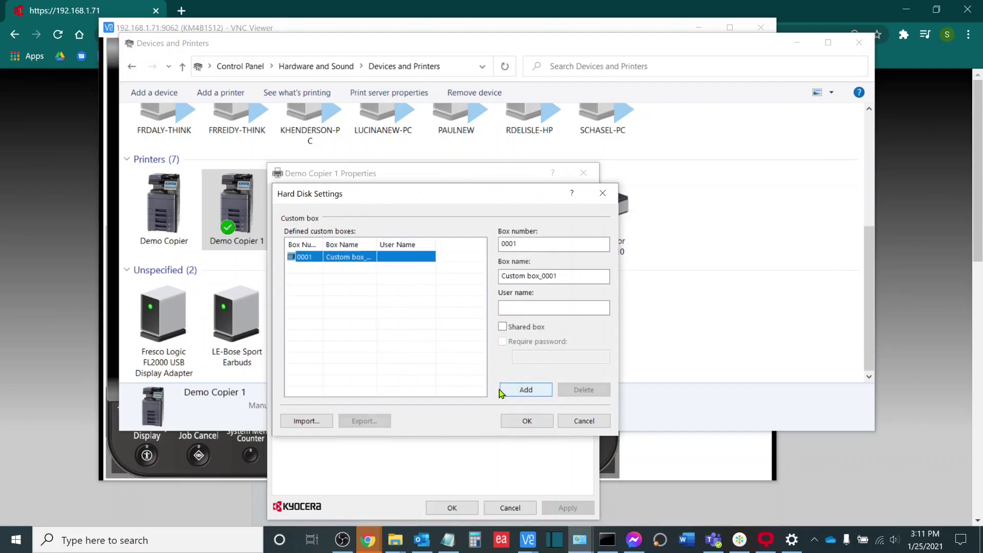
{"action": "left_click", "coordinate": [528, 243]}
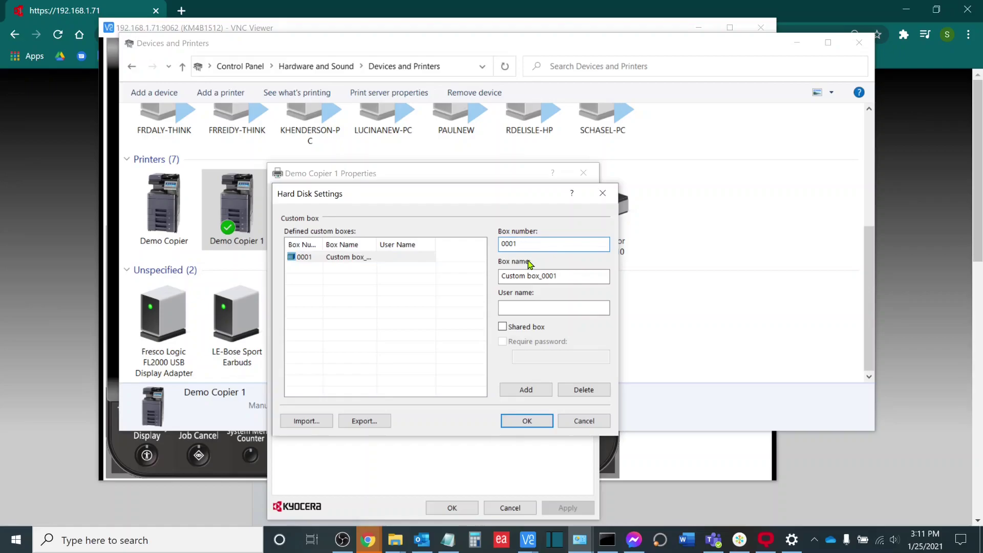
{"action": "key", "text": "BackSpace"}
{"action": "type", "text": "4"}
{"action": "key", "text": "Tab"}
{"action": "type", "text": "Test5"}
{"action": "left_click", "coordinate": [503, 326]}
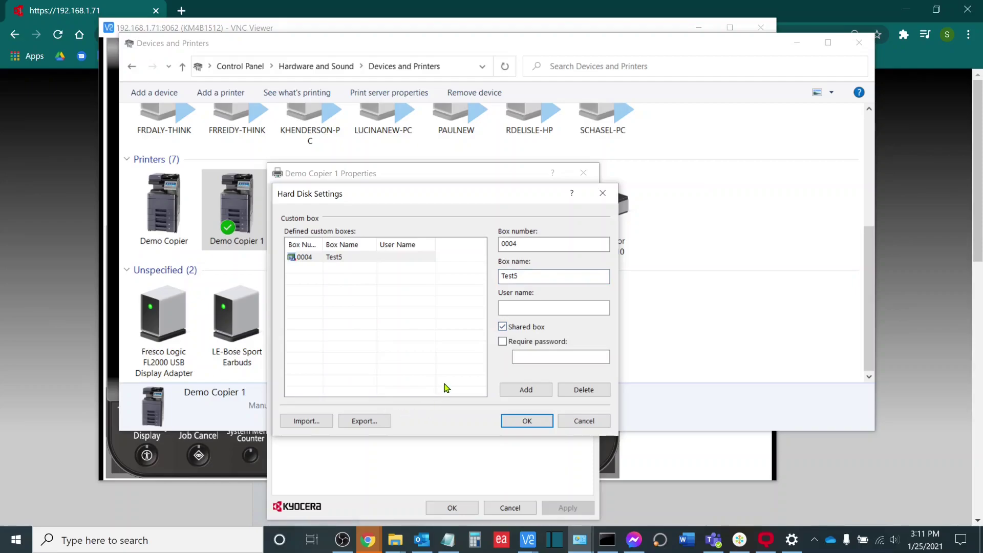
Add driver box 0005 named Test 6 as a shared box.
{"action": "left_click", "coordinate": [527, 389]}
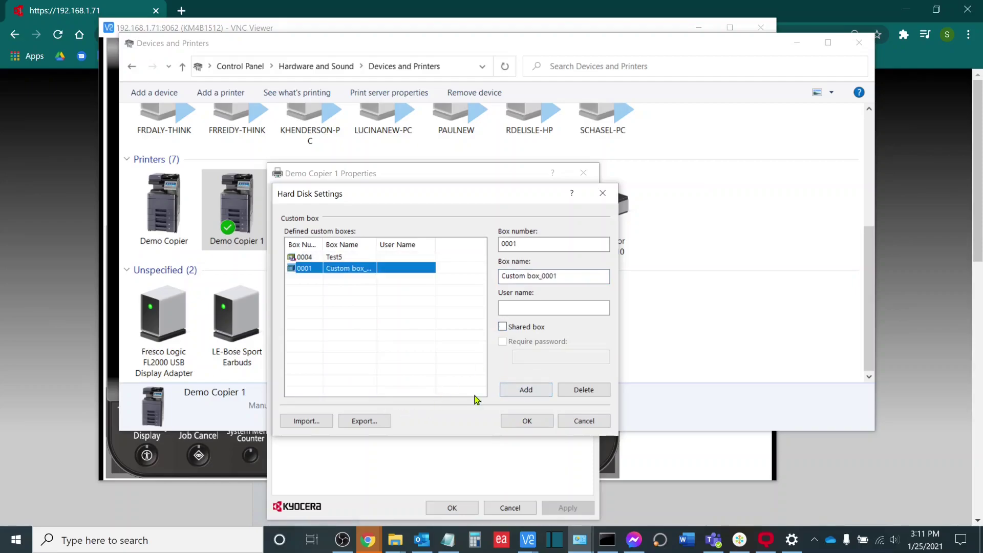
{"action": "left_click", "coordinate": [527, 240]}
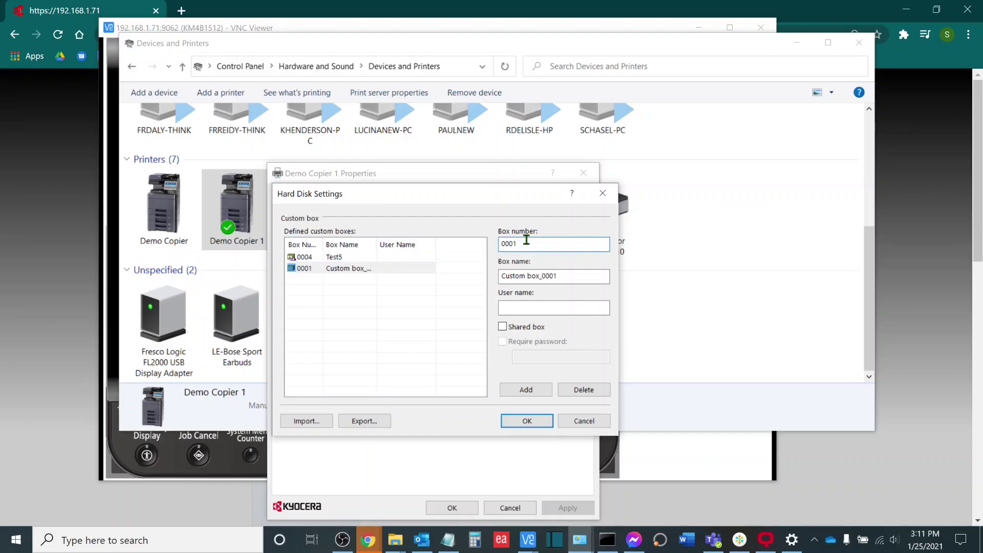
{"action": "key", "text": "BackSpace"}
{"action": "type", "text": "5"}
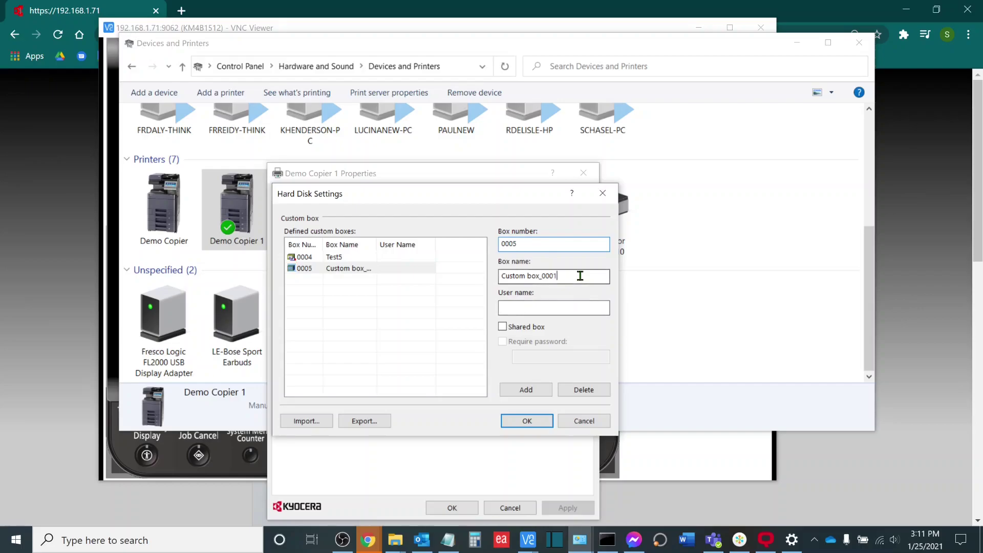
{"action": "left_click_drag", "start_coordinate": [579, 275], "coordinate": [499, 276]}
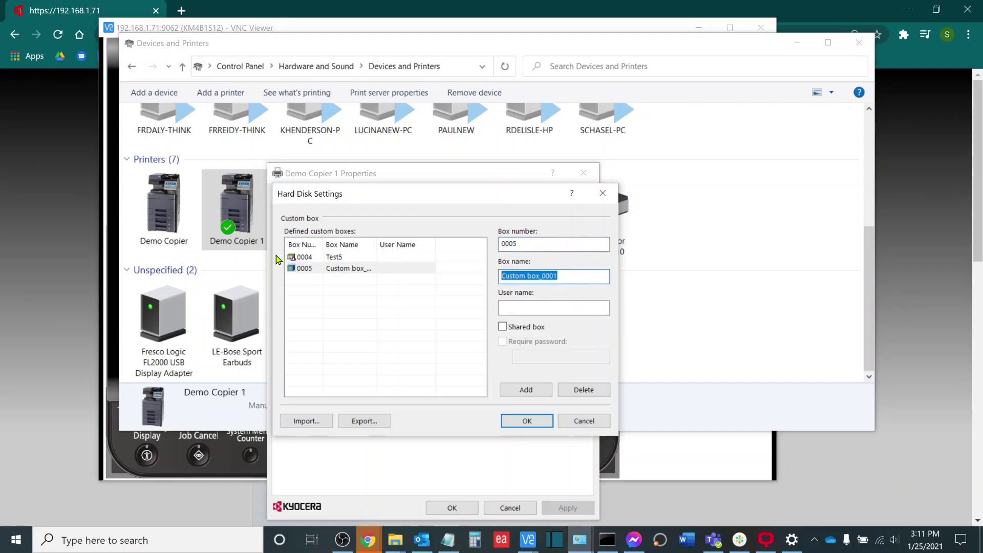
{"action": "type", "text": "Test 6"}
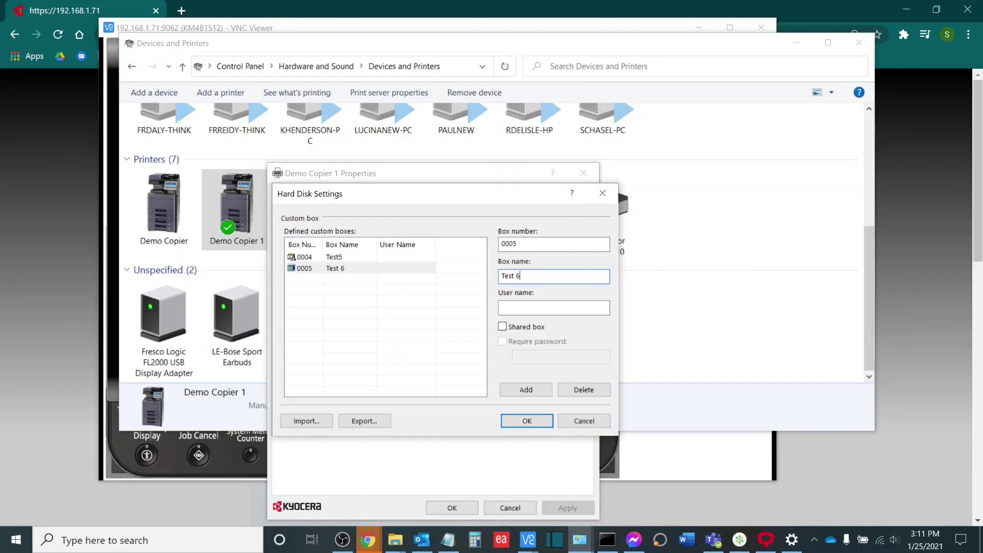
{"action": "left_click", "coordinate": [517, 328]}
Save the custom box definitions, dismiss the reminder, and close printer properties.
{"action": "left_click", "coordinate": [527, 421]}
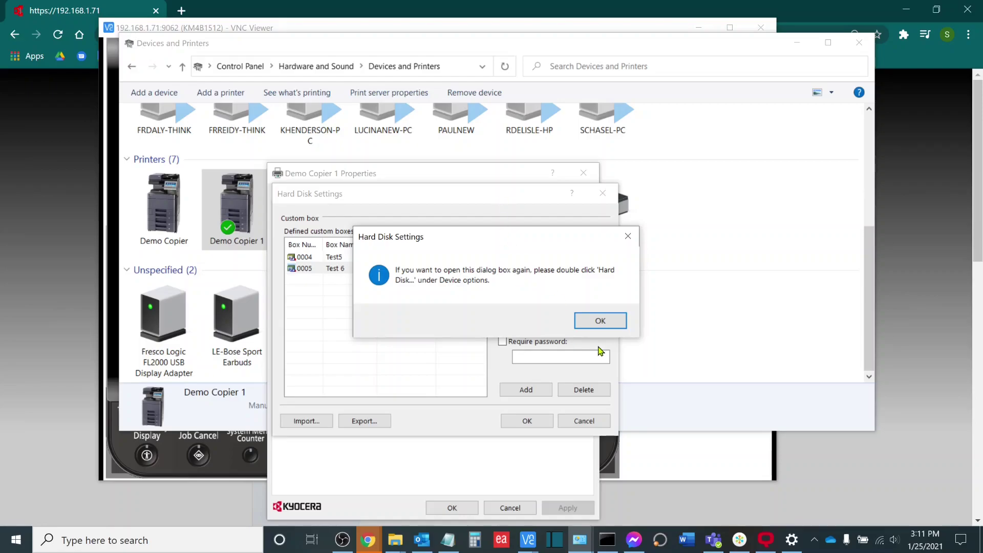
{"action": "left_click", "coordinate": [602, 320]}
{"action": "left_click", "coordinate": [450, 508]}
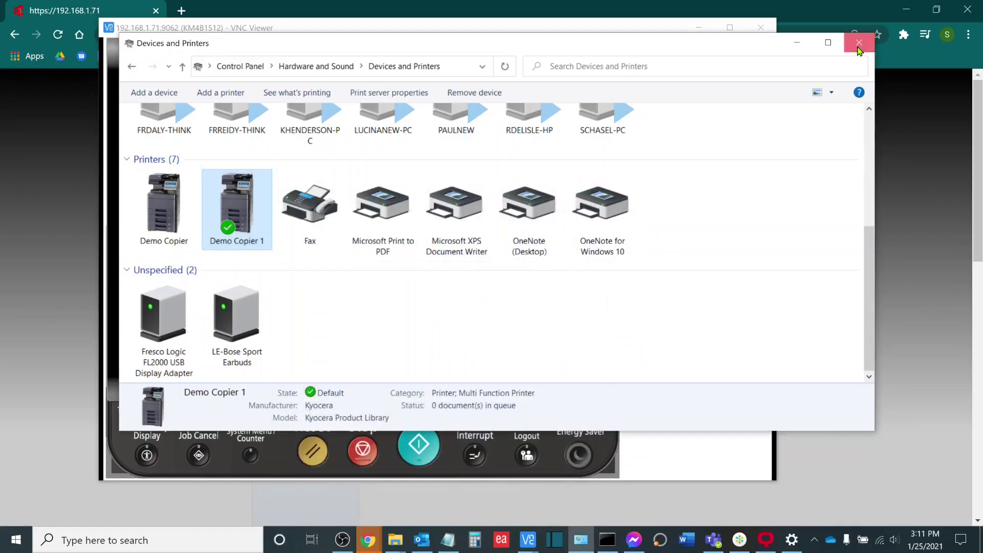
Close Devices and Printers, write 'Test Print' in a new Notepad window, and bring up Print.
{"action": "left_click", "coordinate": [859, 43]}
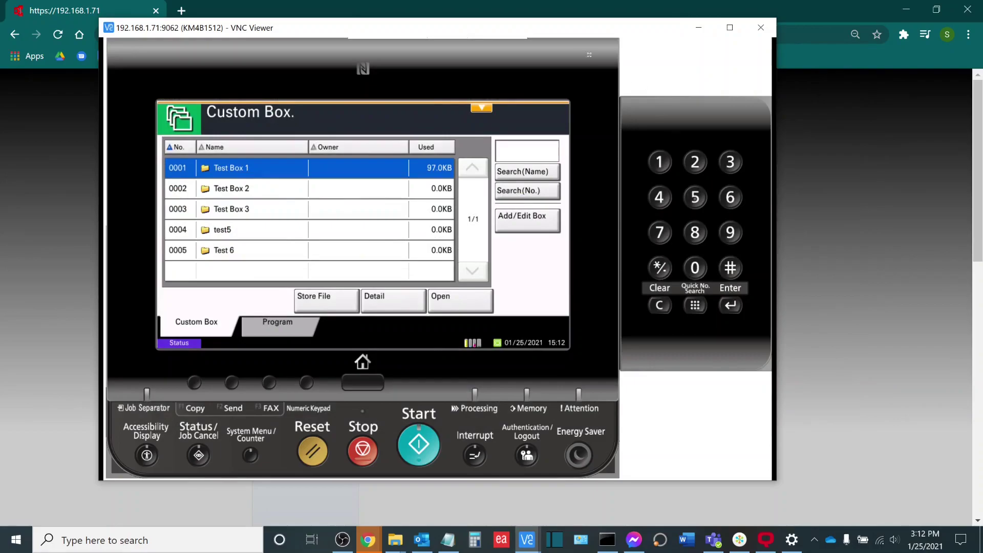
{"action": "right_click", "coordinate": [447, 540]}
{"action": "left_click", "coordinate": [421, 467]}
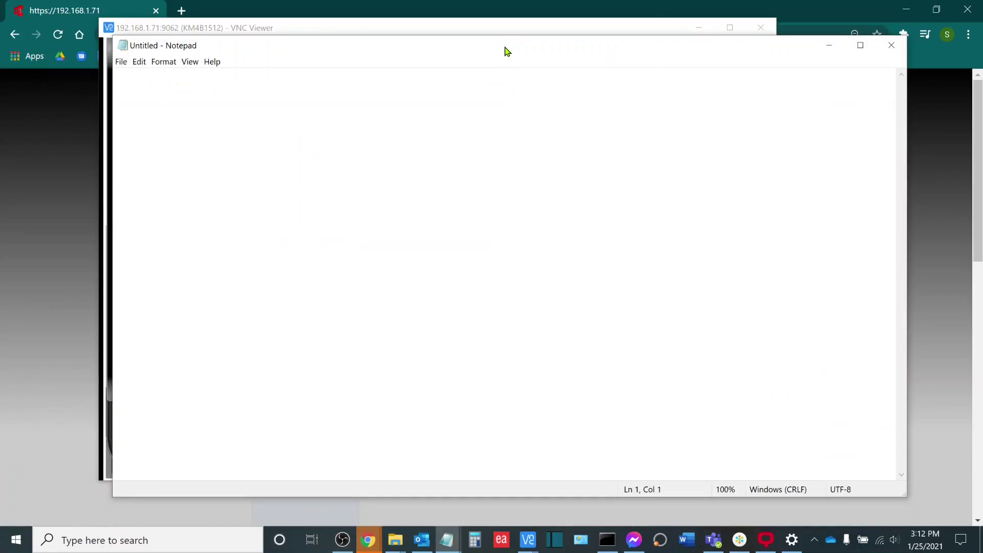
{"action": "type", "text": "Test Print"}
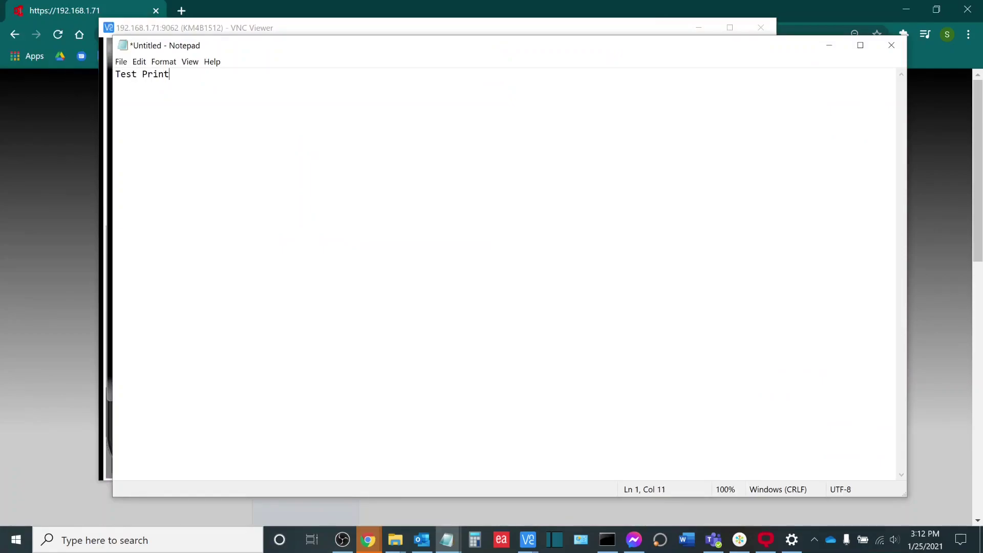
{"action": "key", "text": "ctrl+p"}
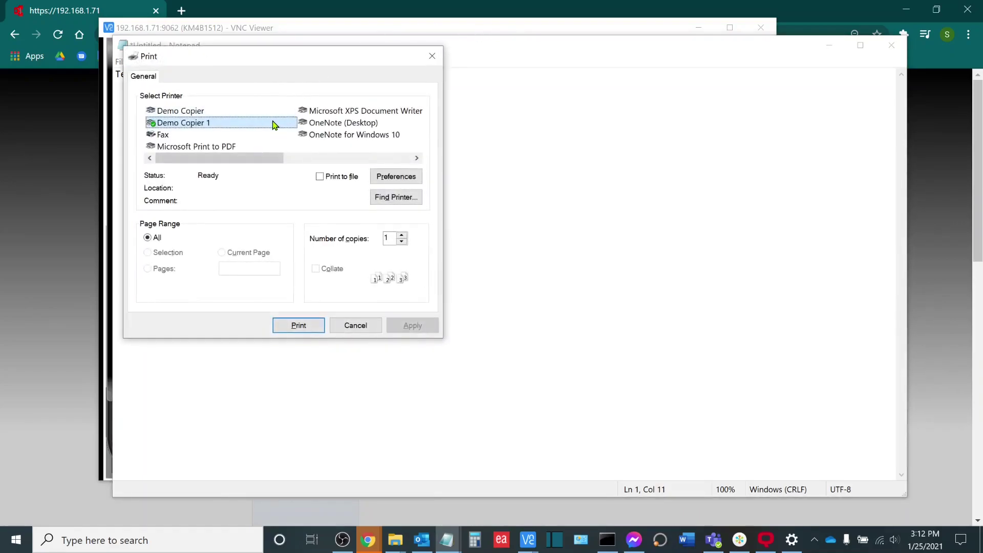
Turn on Job storage with Custom box as the storage type.
{"action": "left_click", "coordinate": [397, 179]}
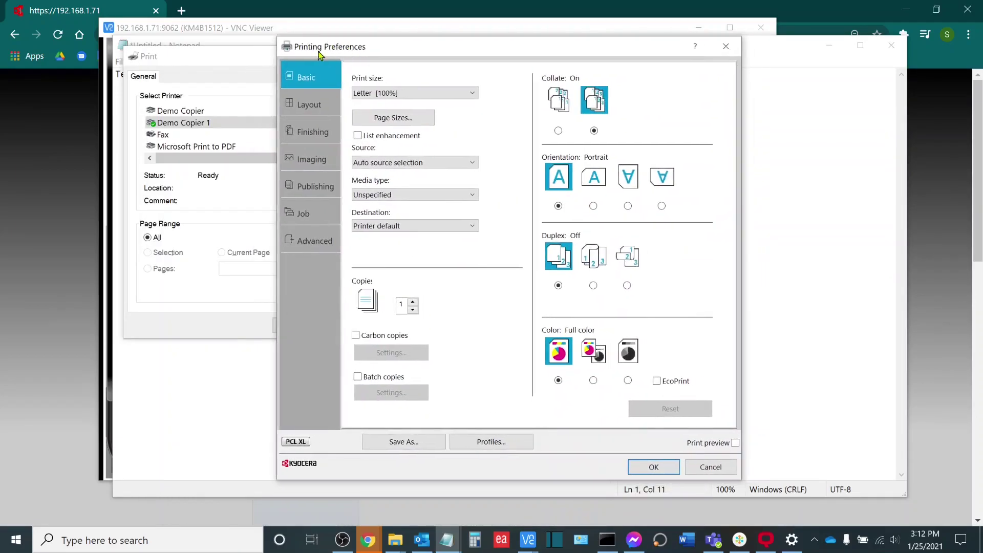
{"action": "left_click", "coordinate": [317, 215]}
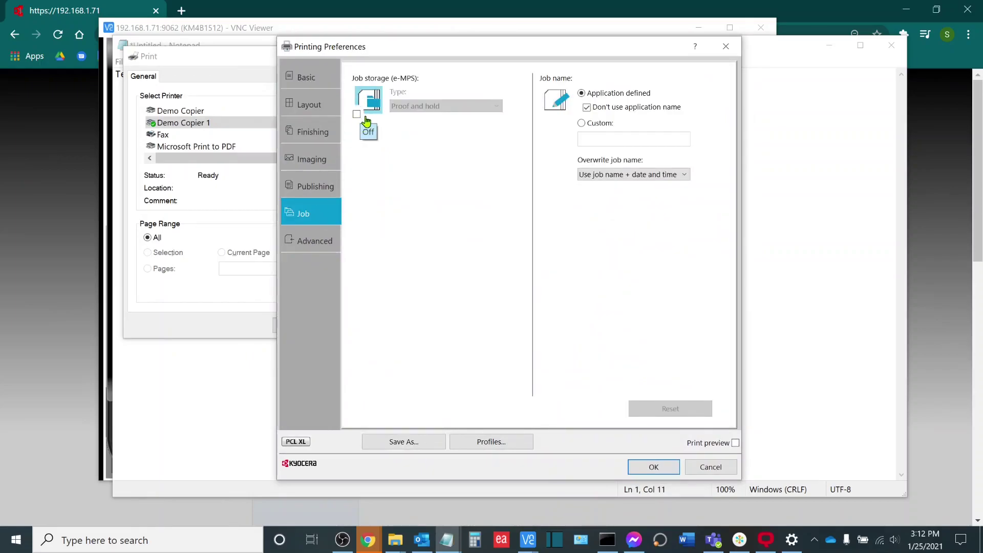
{"action": "left_click", "coordinate": [357, 114]}
{"action": "left_click", "coordinate": [446, 109]}
{"action": "left_click", "coordinate": [418, 119]}
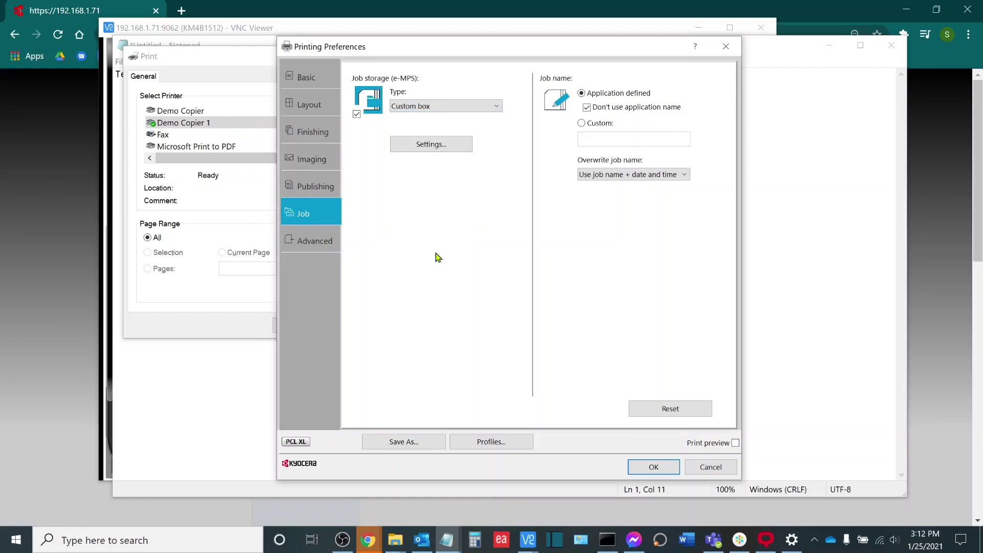
Set the custom box setting to Display box number list instead of fixed box 0004.
{"action": "left_click", "coordinate": [444, 147]}
{"action": "left_click", "coordinate": [335, 91]}
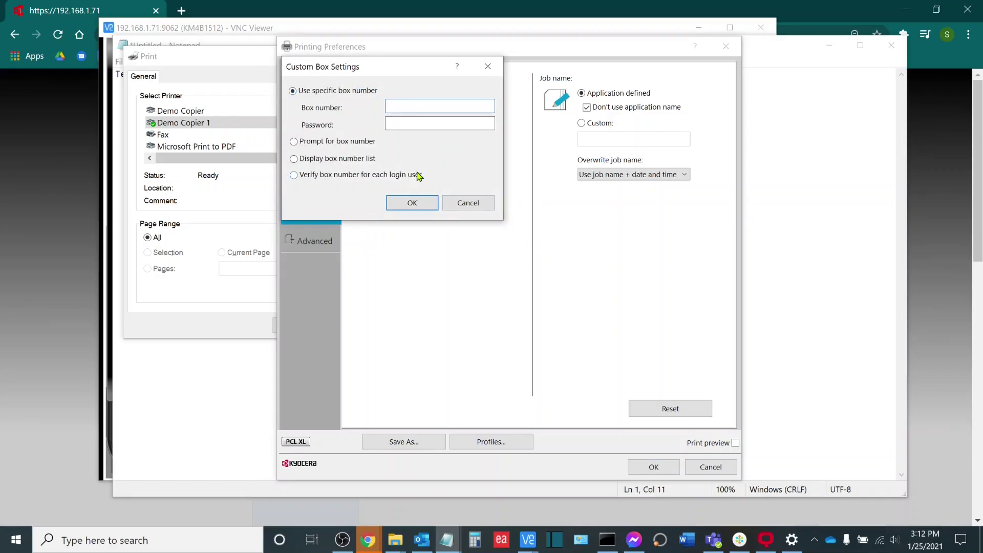
{"action": "type", "text": "0004"}
{"action": "left_click", "coordinate": [407, 202]}
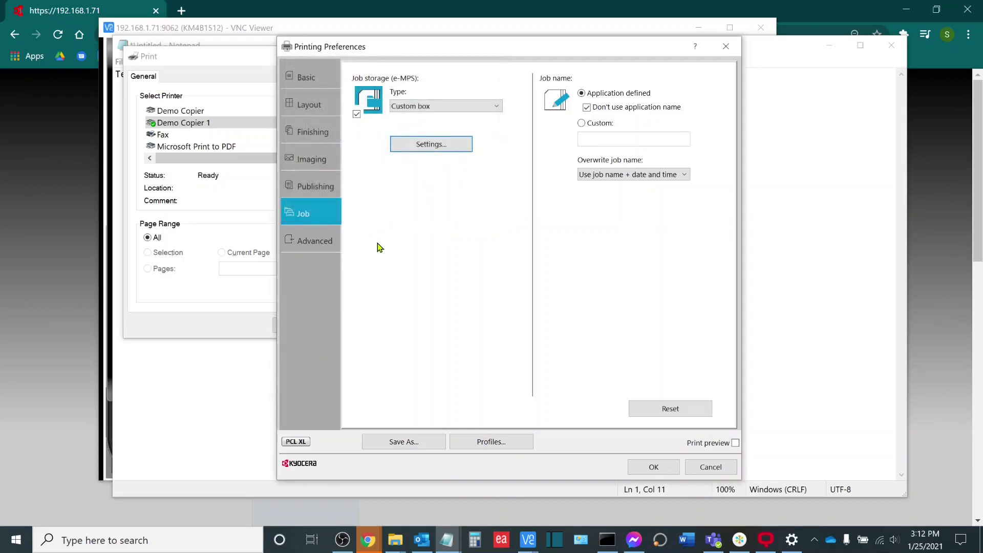
{"action": "left_click", "coordinate": [422, 145]}
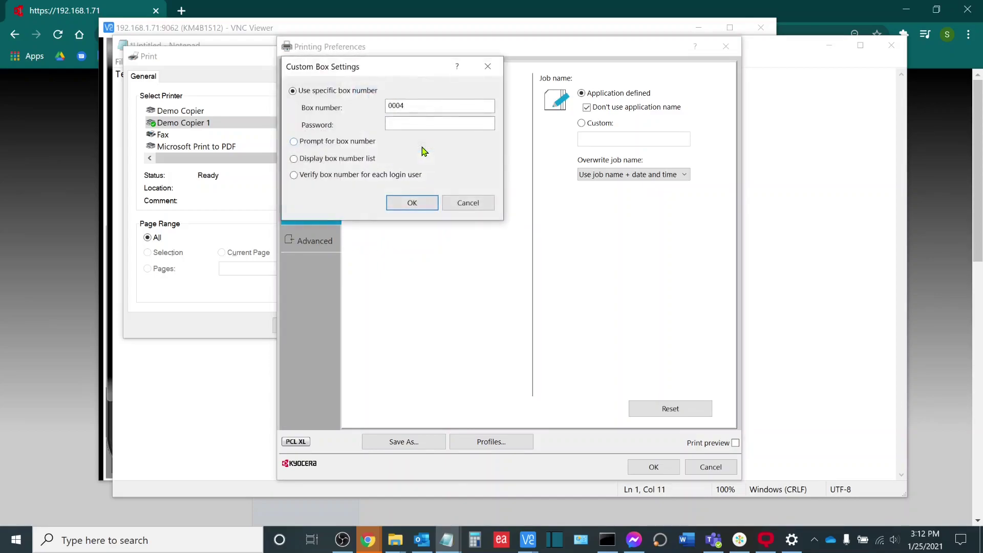
{"action": "left_click", "coordinate": [345, 160]}
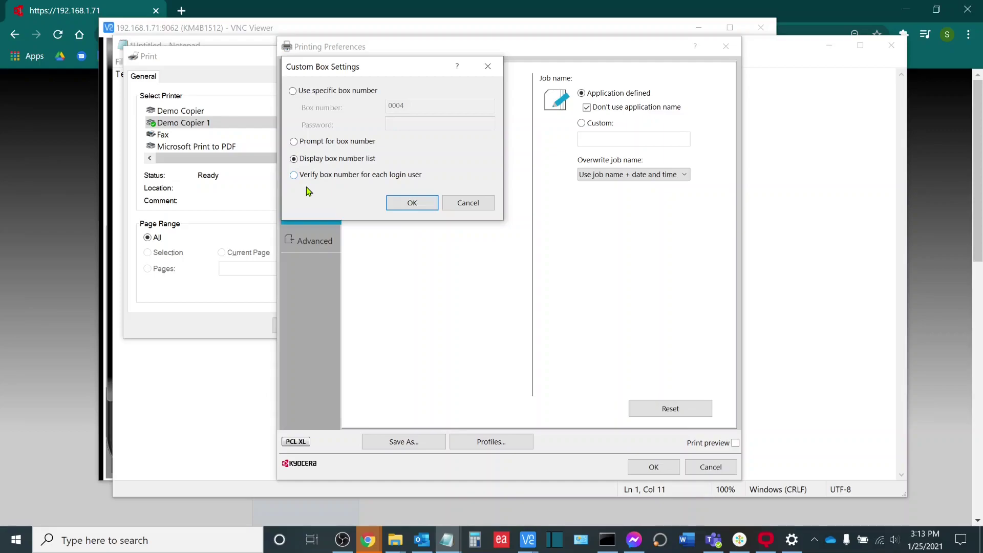
{"action": "left_click", "coordinate": [408, 202]}
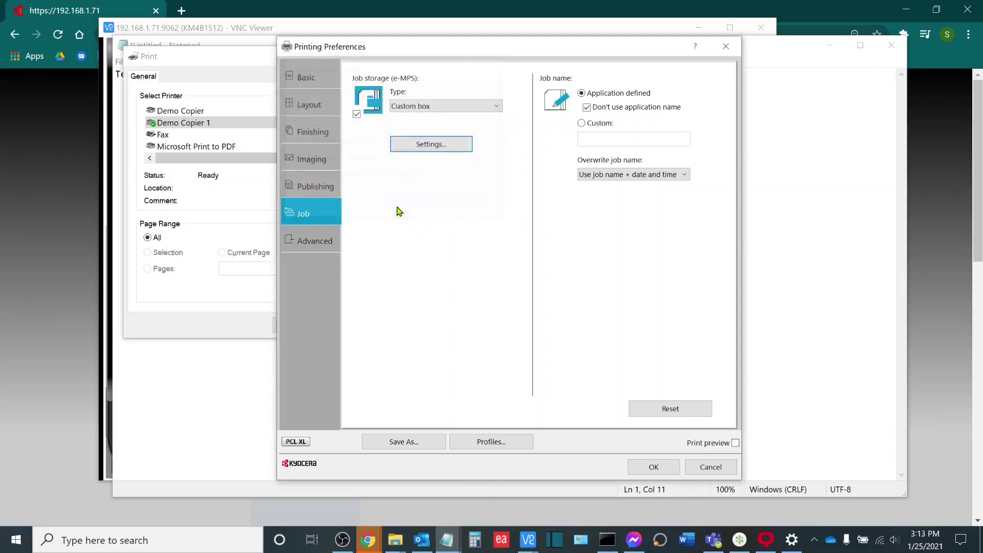
Print the note, enter the account ID, and store the job in box 0004 Test5.
{"action": "left_click", "coordinate": [653, 467]}
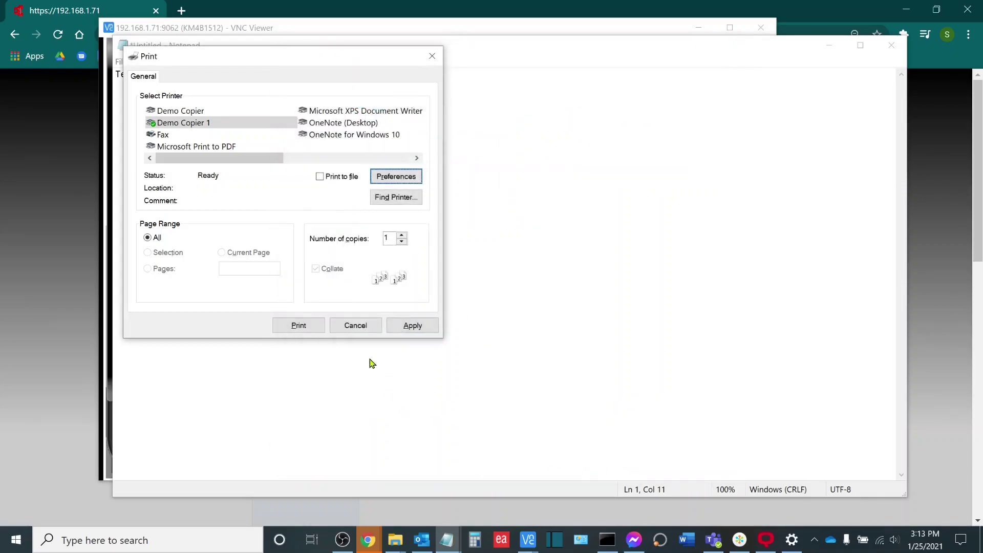
{"action": "left_click", "coordinate": [300, 328]}
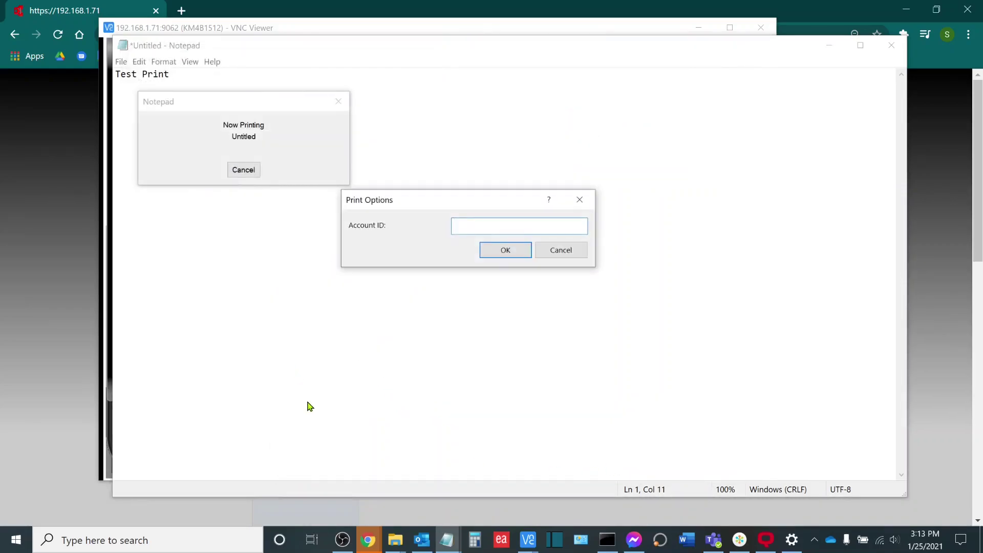
{"action": "type", "text": "1234"}
{"action": "key", "text": "Return"}
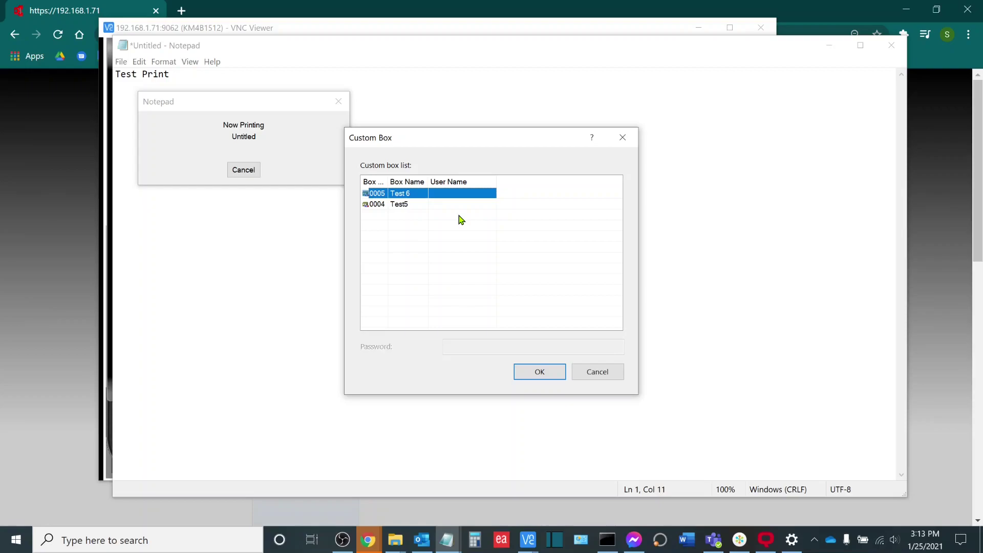
{"action": "left_click", "coordinate": [415, 204]}
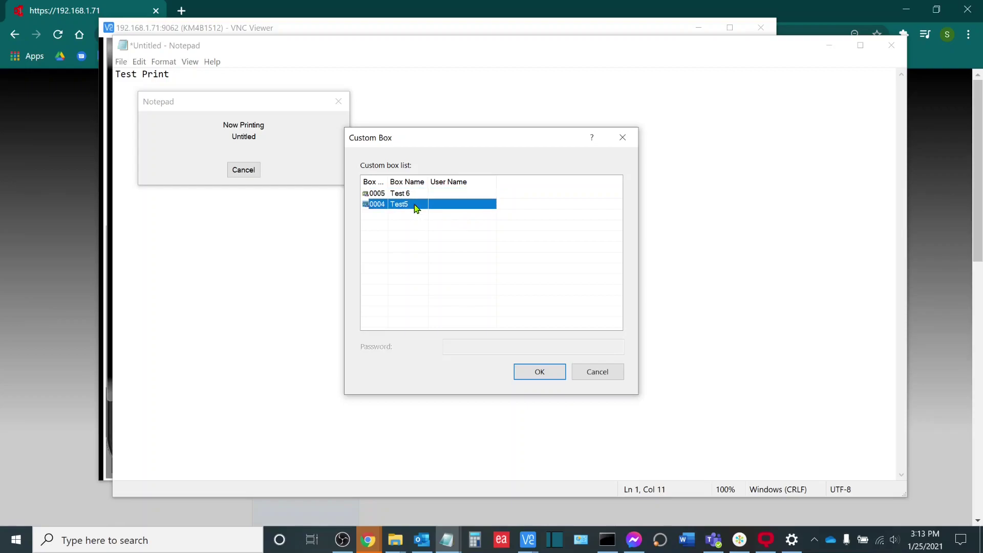
{"action": "left_click", "coordinate": [522, 367]}
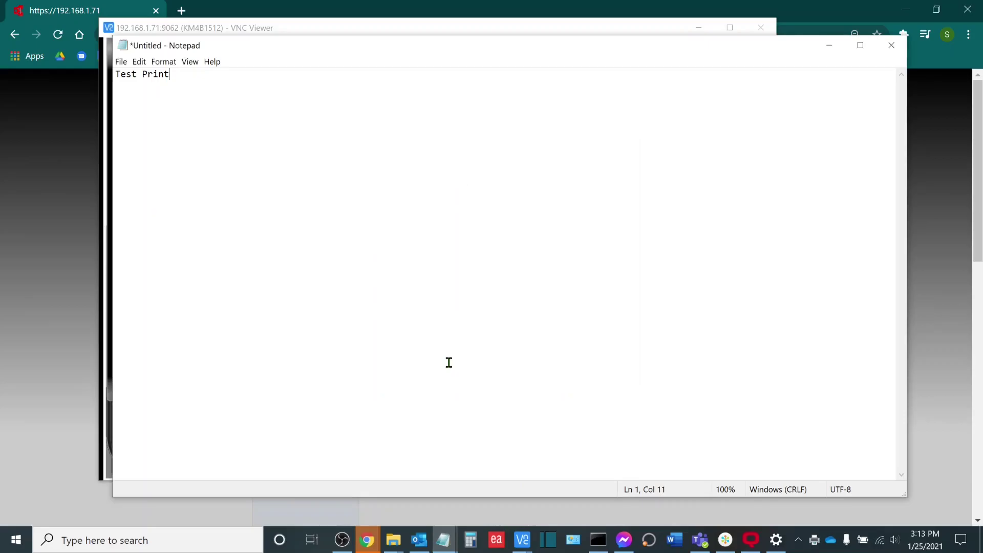
Open the test5 box on the copier panel in VNC Viewer.
{"action": "left_click", "coordinate": [524, 541]}
{"action": "left_click", "coordinate": [549, 484]}
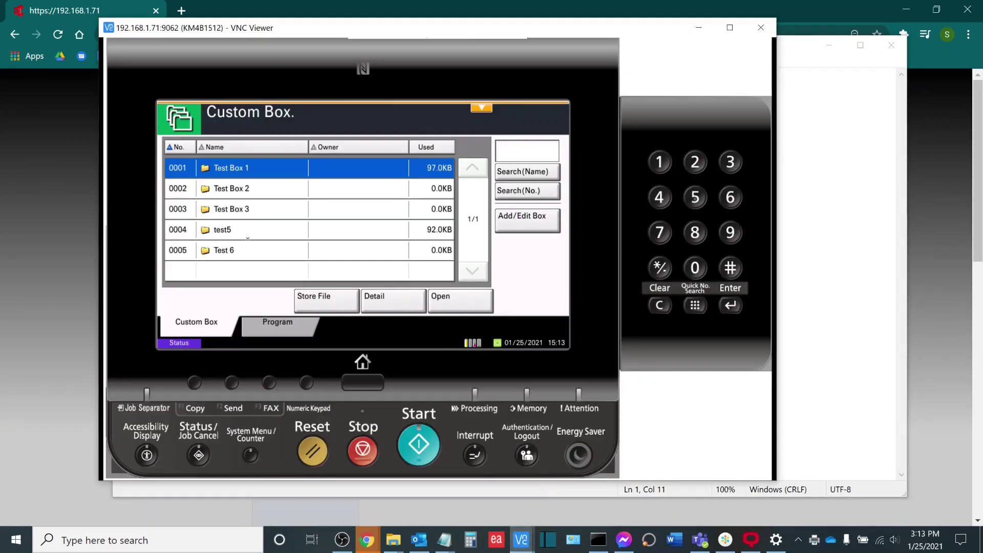
{"action": "left_click", "coordinate": [225, 230]}
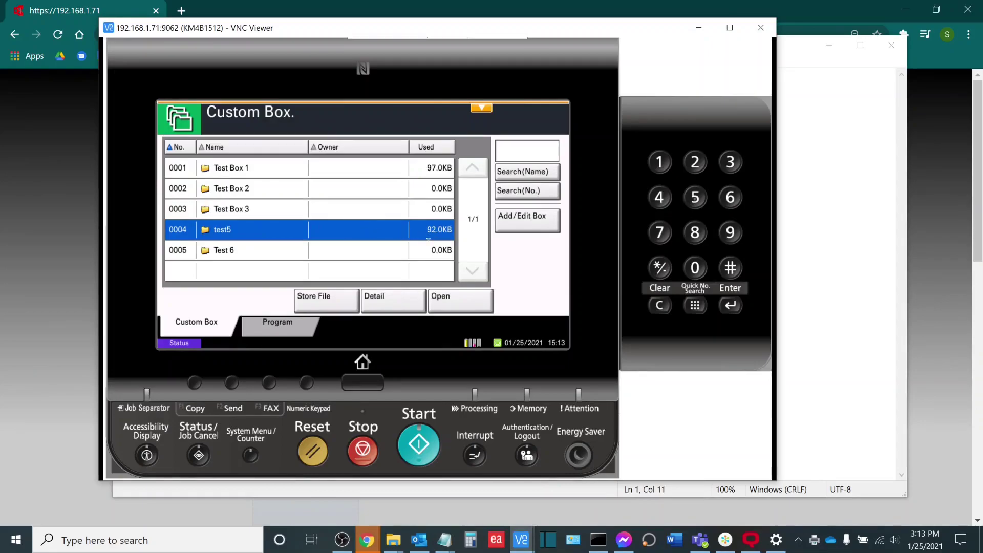
{"action": "left_click", "coordinate": [450, 300]}
Print the stored Untitled file, choosing Print after Change Settings.
{"action": "left_click", "coordinate": [178, 206]}
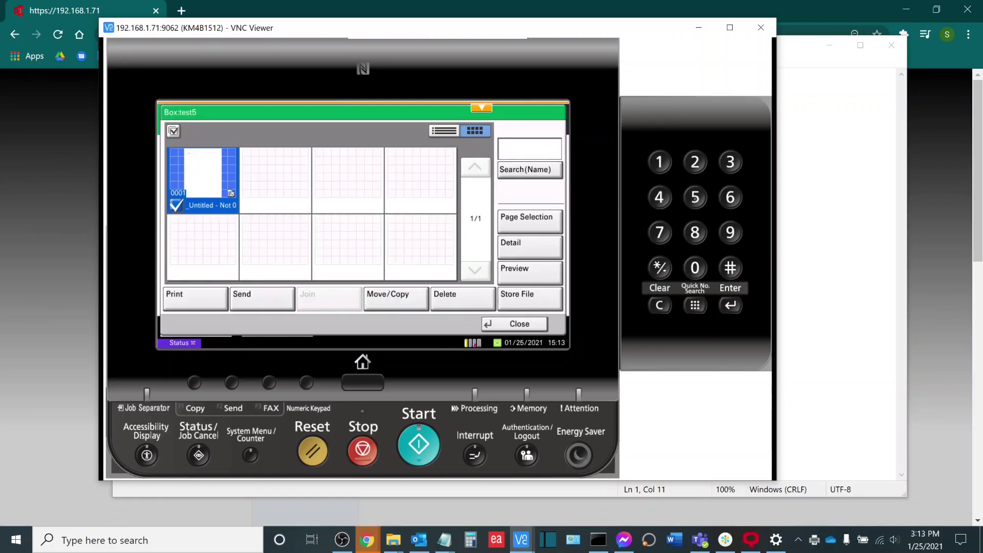
{"action": "left_click", "coordinate": [205, 304]}
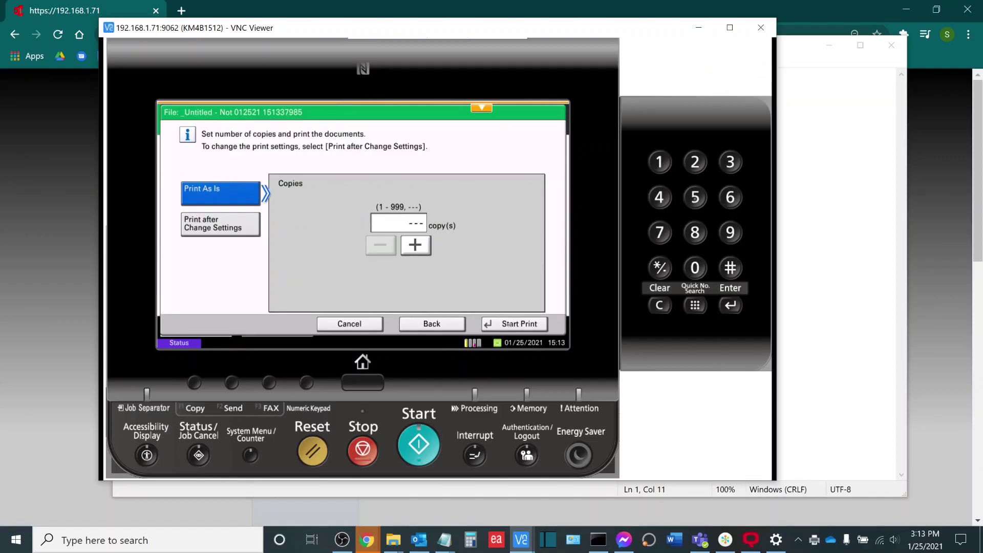
{"action": "left_click", "coordinate": [202, 220]}
Print the Untitled file from box test5 with its saved settings and default copy count.
{"action": "left_click", "coordinate": [453, 235]}
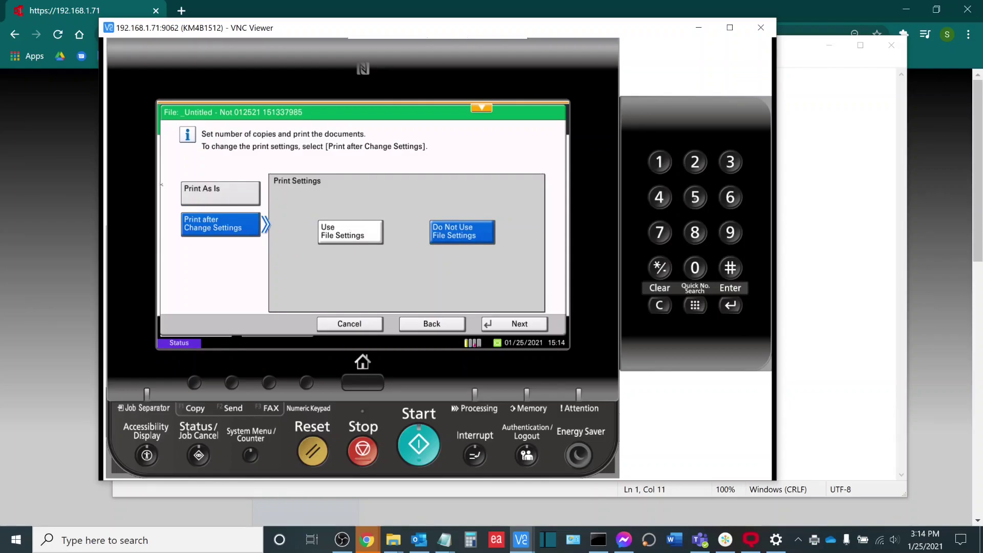
{"action": "left_click", "coordinate": [350, 232]}
{"action": "left_click", "coordinate": [437, 326]}
{"action": "left_click", "coordinate": [415, 245]}
{"action": "left_click", "coordinate": [415, 245]}
{"action": "left_click", "coordinate": [415, 245]}
{"action": "left_click", "coordinate": [415, 245]}
{"action": "left_click", "coordinate": [415, 245]}
{"action": "left_click", "coordinate": [381, 245]}
{"action": "left_click", "coordinate": [380, 246]}
{"action": "left_click", "coordinate": [381, 245]}
{"action": "left_click", "coordinate": [380, 245]}
{"action": "left_click", "coordinate": [380, 245]}
{"action": "left_click", "coordinate": [381, 245]}
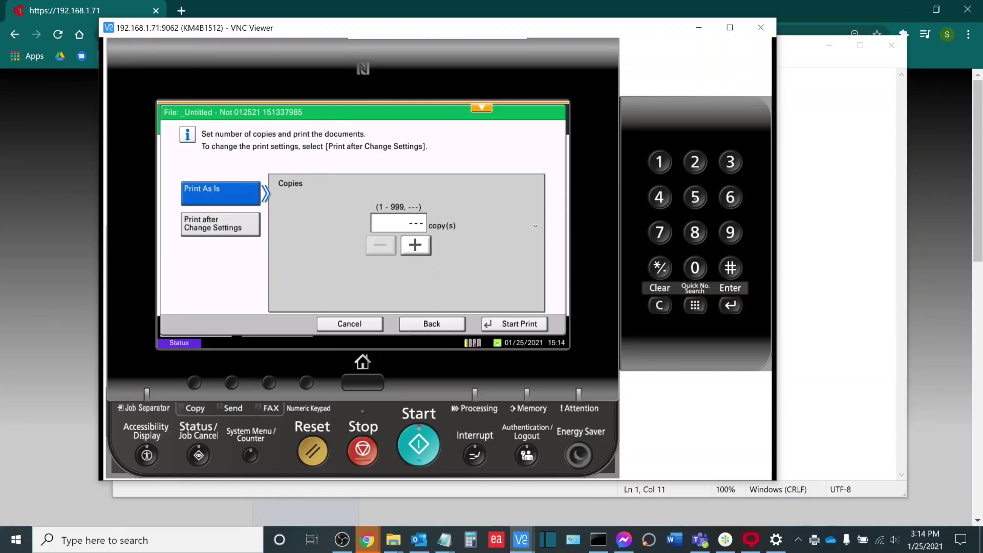
{"action": "left_click", "coordinate": [485, 327]}
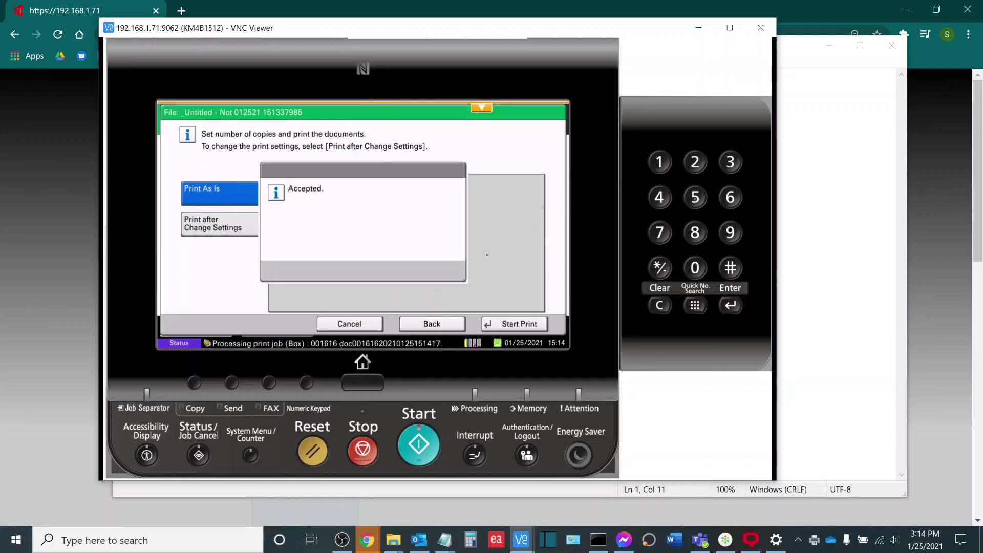